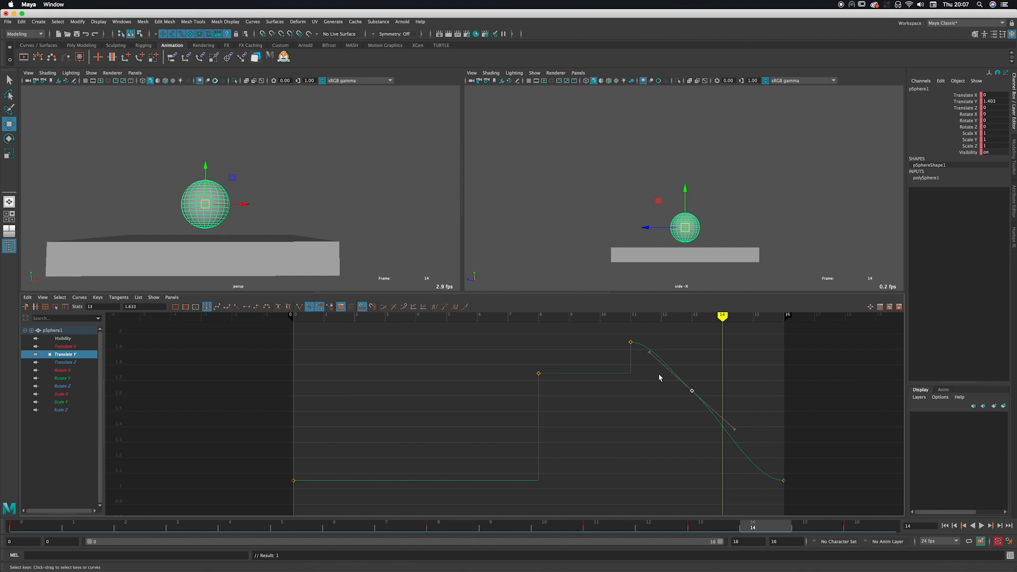
Try moving the Translate Y keys at frames 13 and 11 vertically on the curve, undoing the change.
{"action": "left_click", "coordinate": [668, 386]}
{"action": "left_click", "coordinate": [692, 392]}
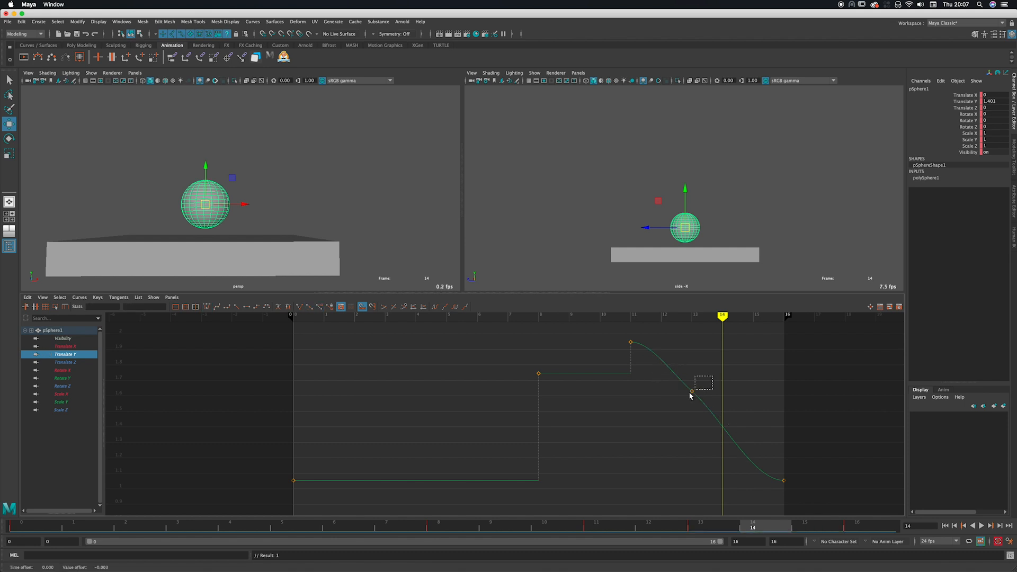
{"action": "left_click_drag", "start_coordinate": [712, 381], "coordinate": [647, 431]}
{"action": "left_click", "coordinate": [711, 379]}
{"action": "left_click", "coordinate": [692, 391]}
{"action": "left_click", "coordinate": [632, 362]}
{"action": "left_click", "coordinate": [631, 342]}
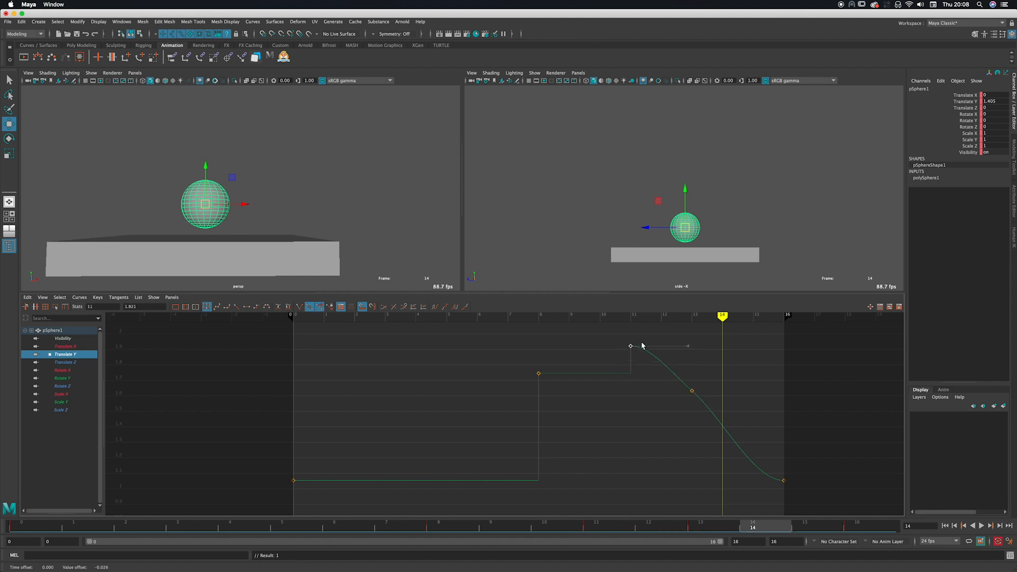
{"action": "left_click", "coordinate": [703, 383]}
{"action": "left_click_drag", "start_coordinate": [708, 377], "coordinate": [675, 407]}
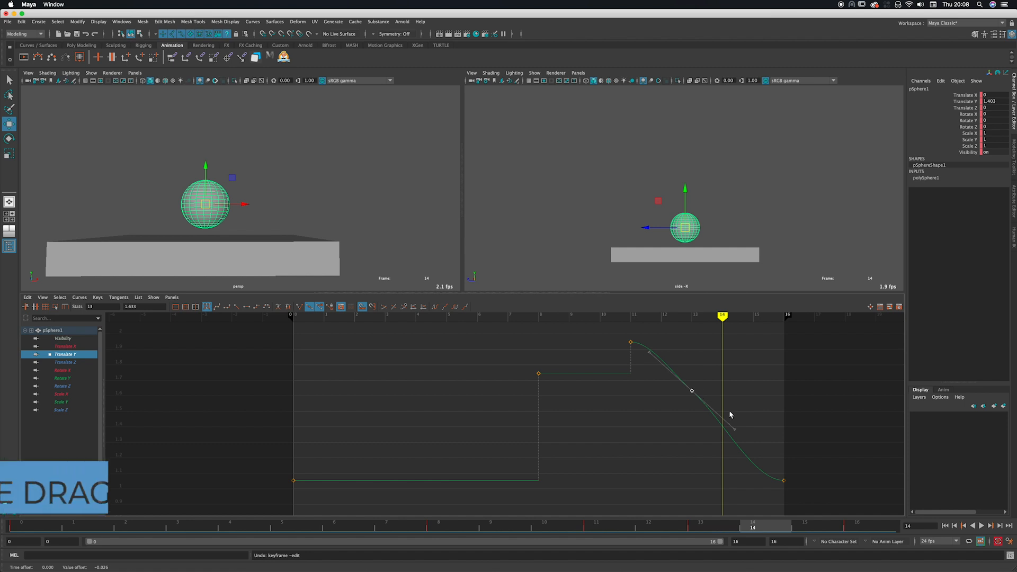
Select the incoming tangent handle of the frame 13 key and tilt it to a shallower slope.
{"action": "left_click", "coordinate": [651, 353]}
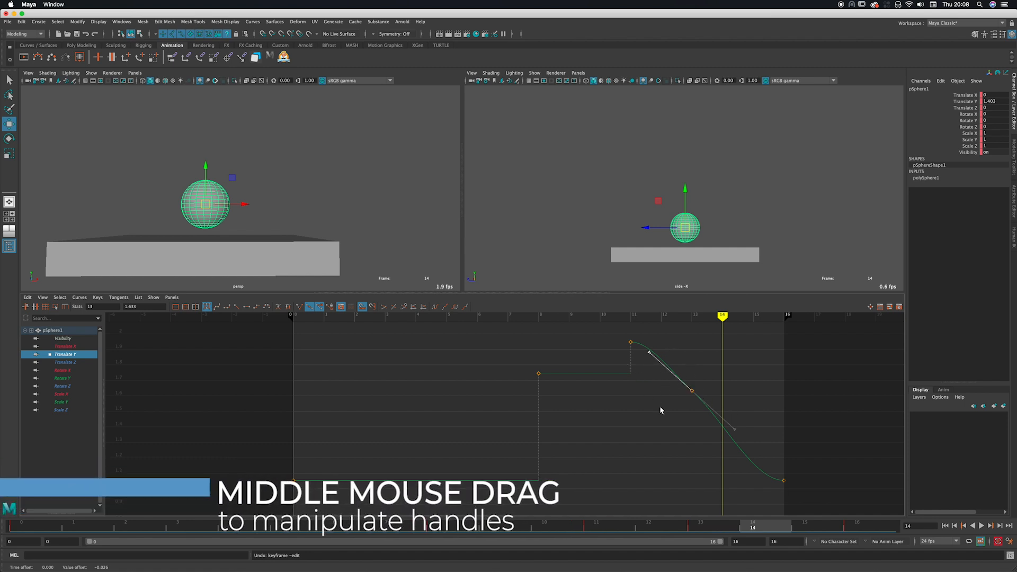
{"action": "left_click_drag", "start_coordinate": [736, 387], "coordinate": [711, 431]}
{"action": "left_click", "coordinate": [648, 349]}
{"action": "middle_click_drag", "start_coordinate": [609, 365], "coordinate": [639, 380]}
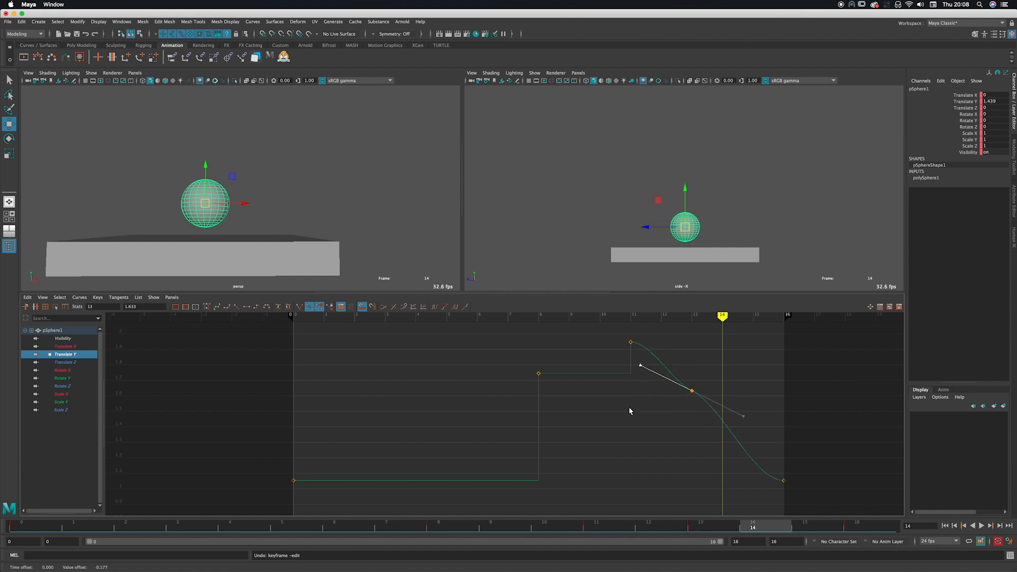
Break the tangents of the frame 13 key and select its outgoing handle for independent adjustment.
{"action": "left_click_drag", "start_coordinate": [697, 367], "coordinate": [653, 431]}
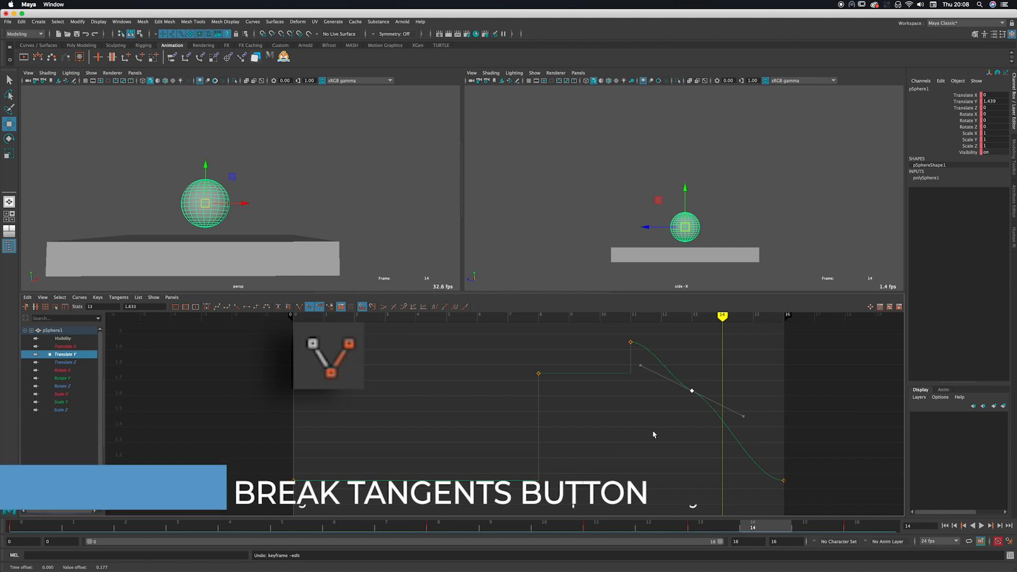
{"action": "left_click", "coordinate": [300, 307]}
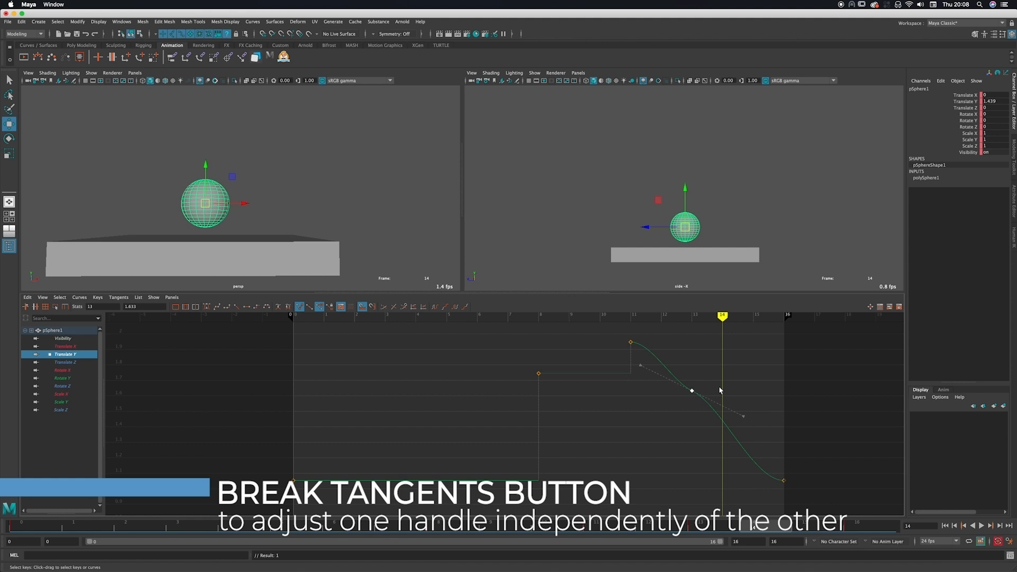
{"action": "left_click_drag", "start_coordinate": [742, 418], "coordinate": [734, 397]}
Undo the tangent break and handle edits on the frame 13 key.
{"action": "key", "text": "super+z"}
{"action": "key", "text": "super+z"}
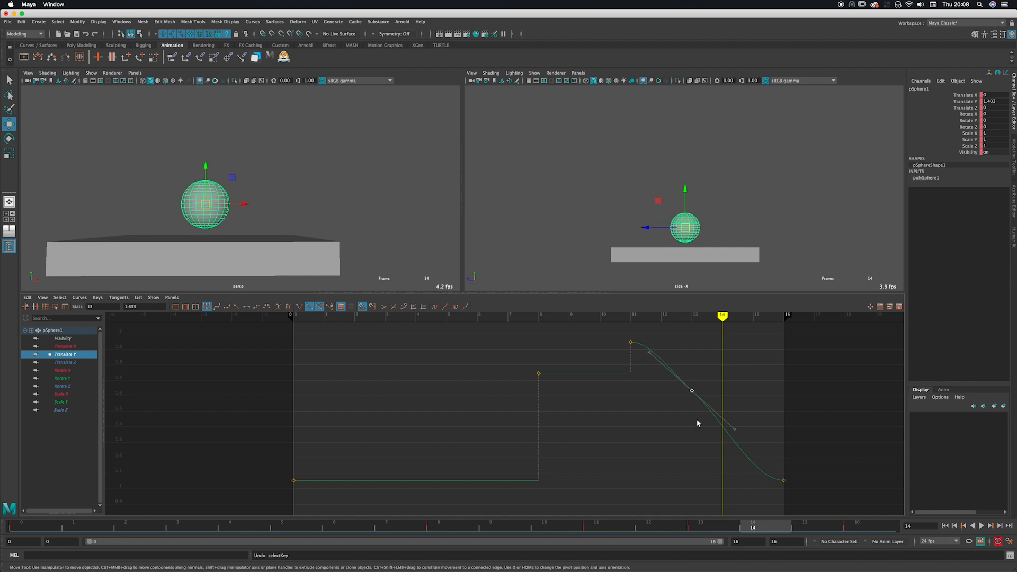
{"action": "key", "text": "super+z"}
{"action": "key", "text": "super+z"}
{"action": "left_click", "coordinate": [695, 419]}
{"action": "key", "text": "super+z"}
{"action": "key", "text": "super+z"}
{"action": "key", "text": "super+z"}
{"action": "key", "text": "super+z"}
Go to frame 8 and delete the Translate Y keys at frames 11 and 13.
{"action": "left_click", "coordinate": [442, 527]}
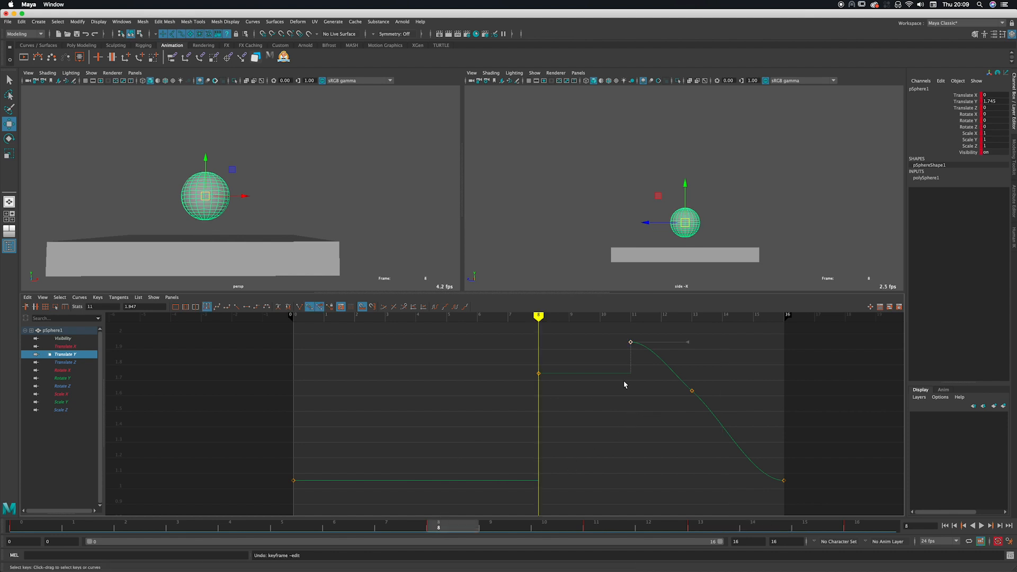
{"action": "left_click_drag", "start_coordinate": [602, 330], "coordinate": [644, 368]}
{"action": "key", "text": "Delete"}
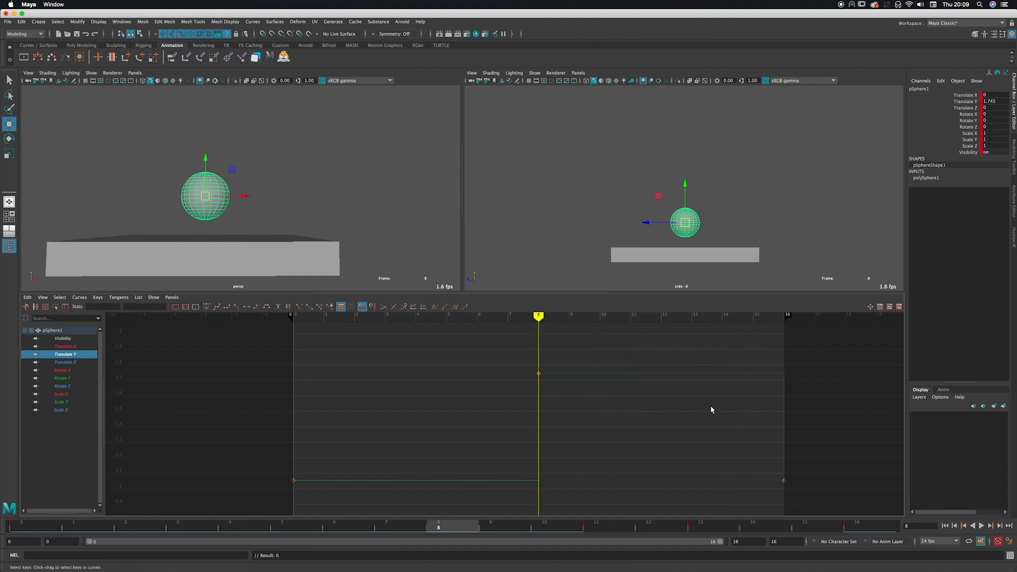
Set the remaining Translate Y keys to spline tangents and play back the bounce.
{"action": "left_click", "coordinate": [216, 307]}
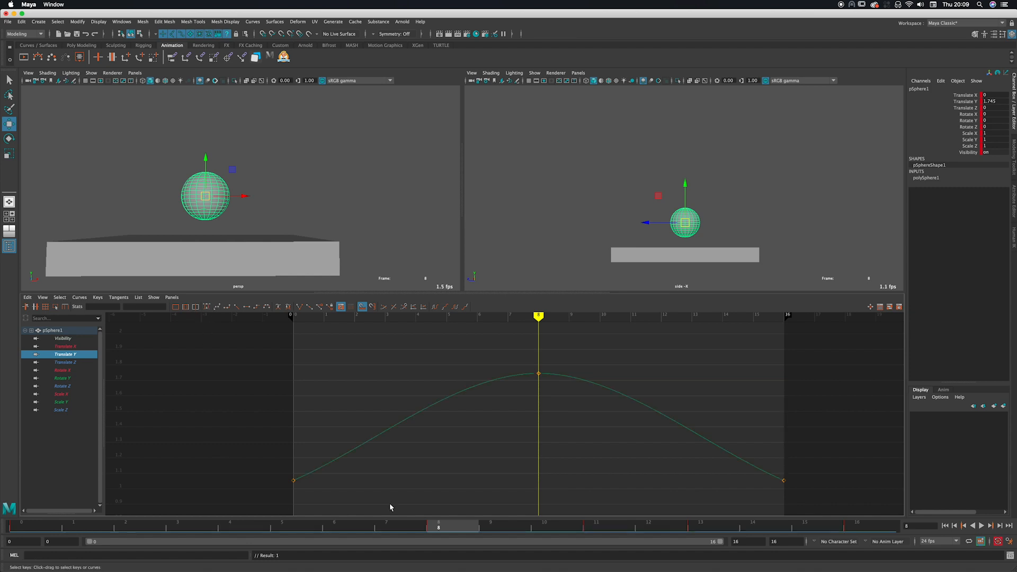
{"action": "key", "text": "alt+v"}
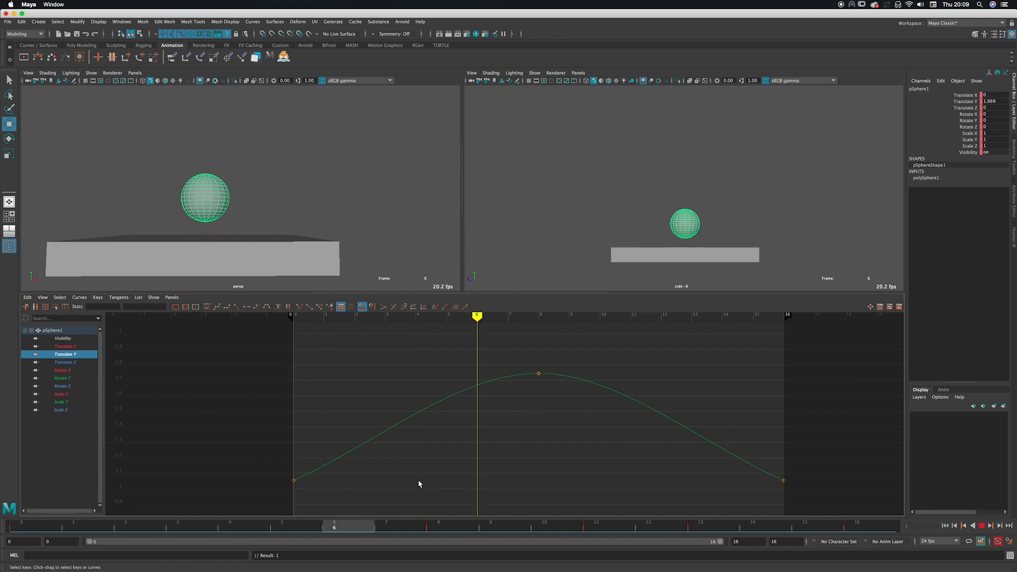
{"action": "key", "text": "alt+v"}
Raise the sphere's Translate Y key at frame 8 to about 5.4 and scrub back to frame 0.
{"action": "scroll", "coordinate": [546, 376], "scroll_direction": "down", "scroll_amount": 10}
{"action": "left_click_drag", "start_coordinate": [523, 403], "coordinate": [489, 442]}
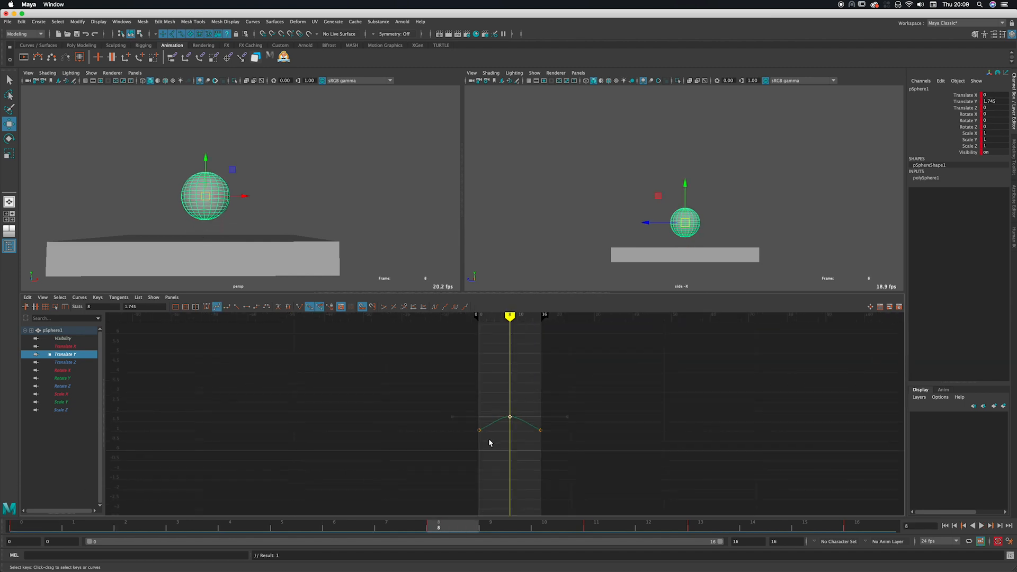
{"action": "middle_click_drag", "start_coordinate": [507, 441], "coordinate": [506, 374], "text": "shift"}
{"action": "middle_click_drag", "start_coordinate": [278, 213], "coordinate": [319, 240], "text": "alt"}
{"action": "scroll", "coordinate": [319, 240], "scroll_direction": "down", "scroll_amount": 5}
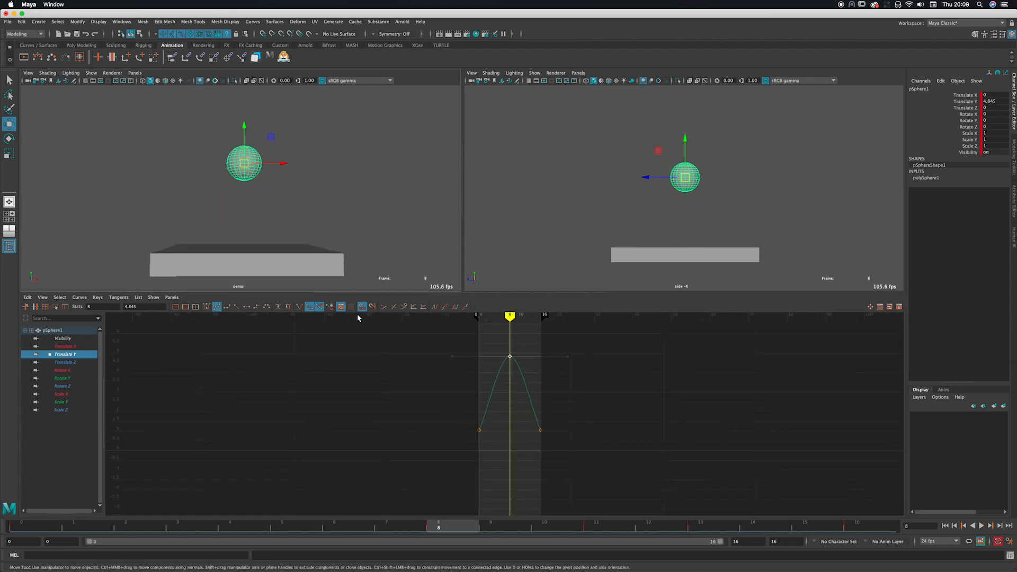
{"action": "middle_click_drag", "start_coordinate": [543, 415], "coordinate": [543, 405], "text": "shift"}
{"action": "middle_click_drag", "start_coordinate": [526, 396], "coordinate": [529, 428], "text": "alt"}
{"action": "left_click_drag", "start_coordinate": [249, 524], "coordinate": [38, 524]}
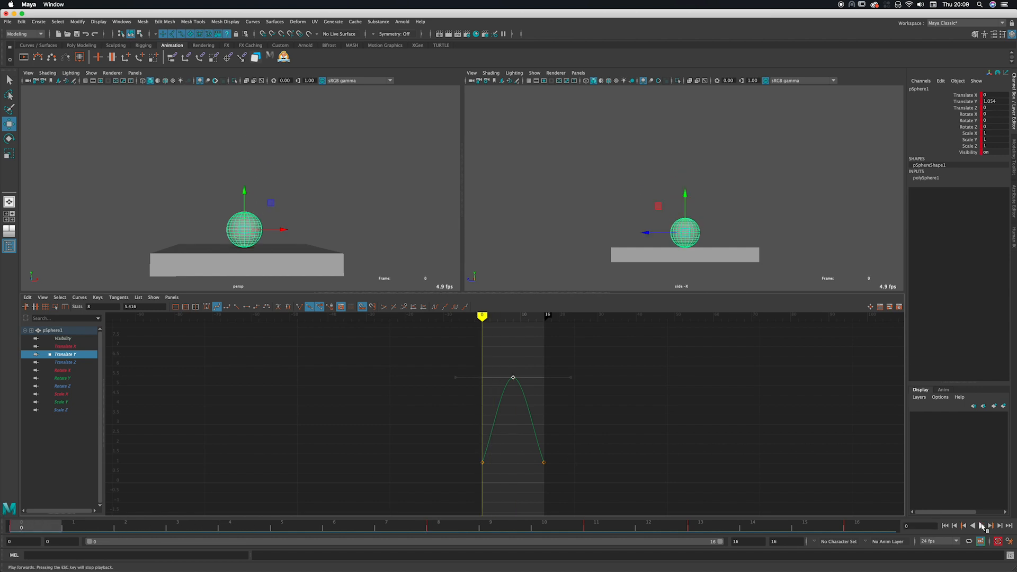
{"action": "left_click", "coordinate": [354, 427]}
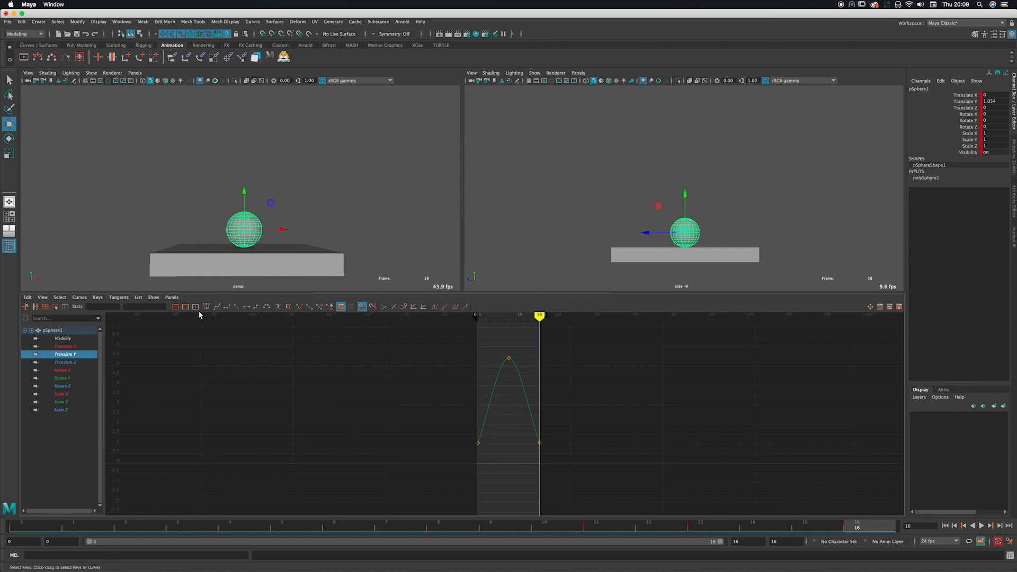
Set auto tangents on the whole Translate Y curve and play back the bounce.
{"action": "left_click", "coordinate": [208, 308]}
{"action": "key", "text": "alt+v"}
{"action": "scroll", "coordinate": [388, 430], "scroll_direction": "up", "scroll_amount": 5}
{"action": "middle_click_drag", "start_coordinate": [375, 432], "coordinate": [367, 391], "text": "alt"}
{"action": "scroll", "coordinate": [368, 390], "scroll_direction": "down", "scroll_amount": 4}
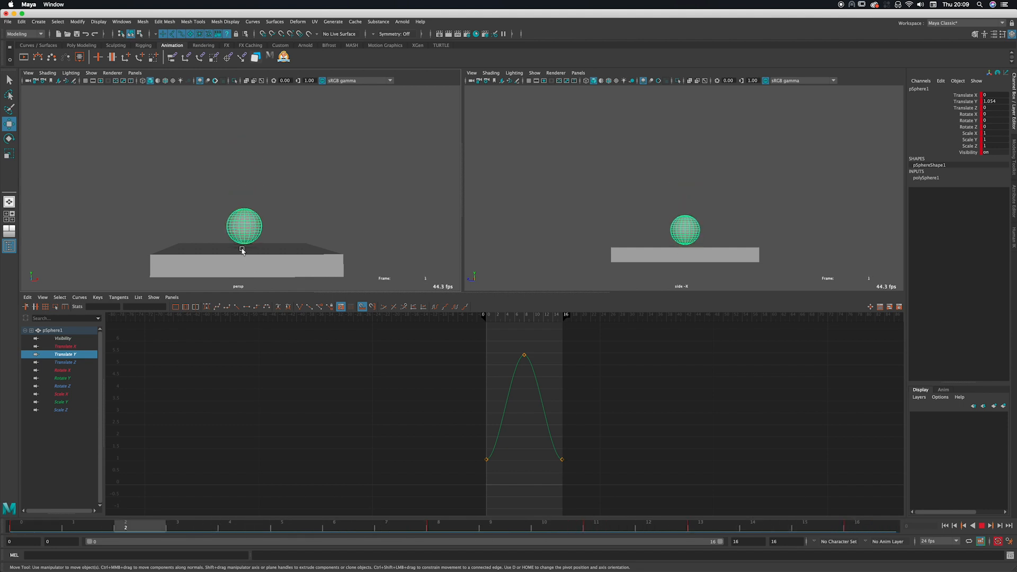
{"action": "key", "text": "Escape"}
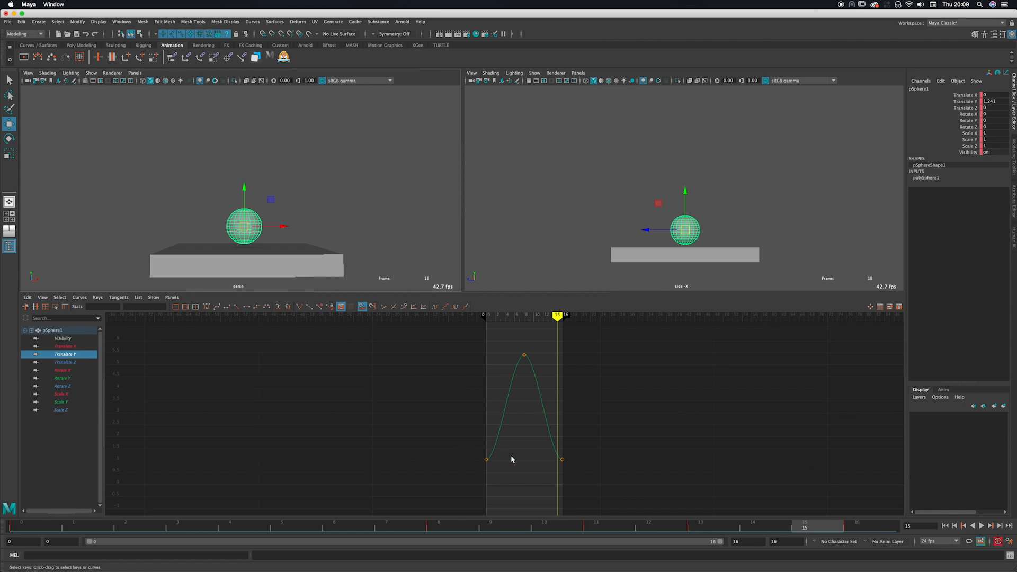
Set the animation end to frame 32 and extend the playback range to match.
{"action": "middle_click_drag", "start_coordinate": [512, 459], "coordinate": [498, 452], "text": "alt"}
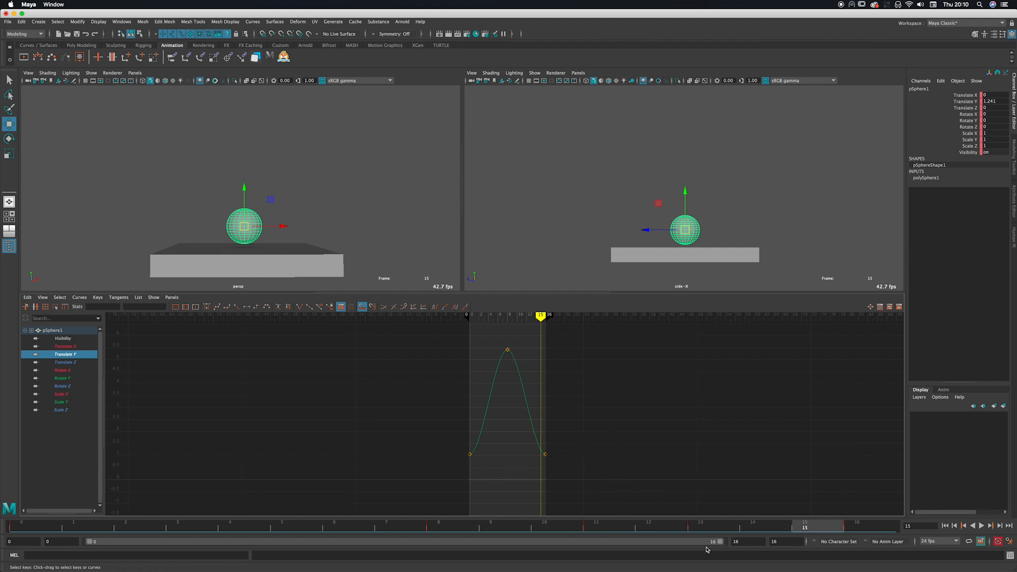
{"action": "mouse_move", "coordinate": [719, 543]}
{"action": "left_mouse_down"}
{"action": "mouse_move", "coordinate": [405, 544]}
{"action": "mouse_move", "coordinate": [720, 540]}
{"action": "left_mouse_up"}
{"action": "double_click", "coordinate": [761, 540]}
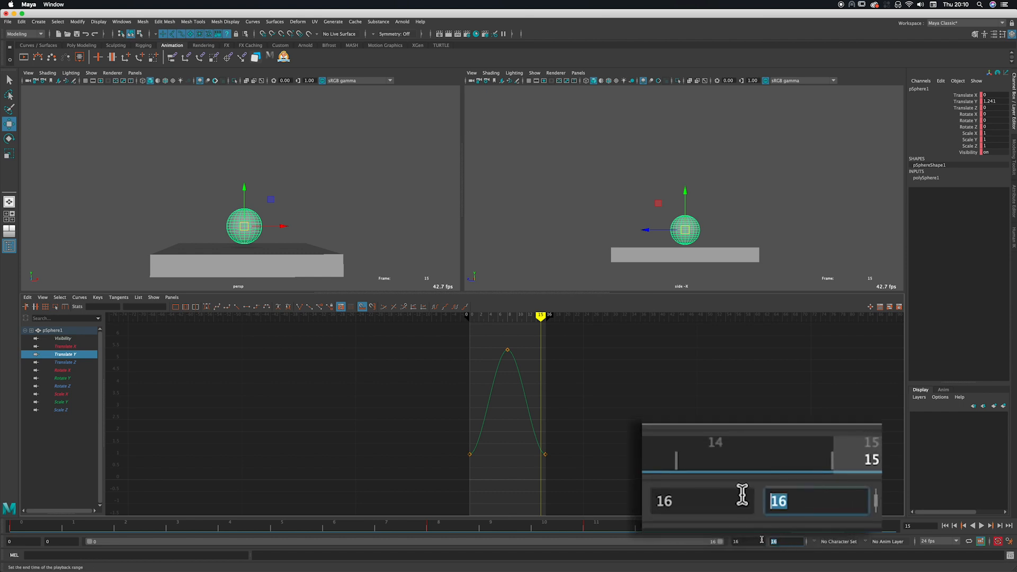
{"action": "type", "text": "32"}
{"action": "key", "text": "Return"}
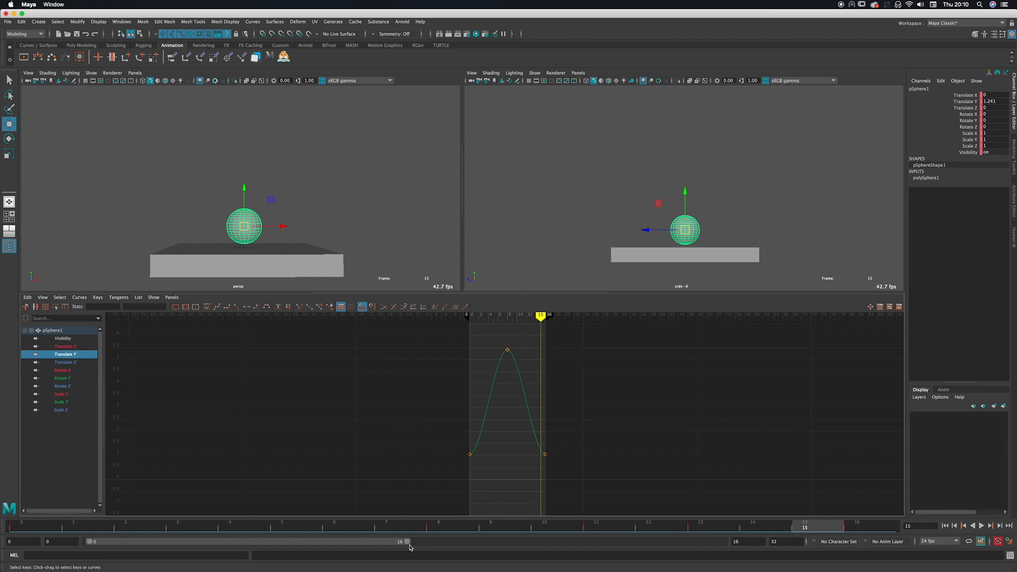
{"action": "left_click_drag", "start_coordinate": [407, 545], "coordinate": [729, 545]}
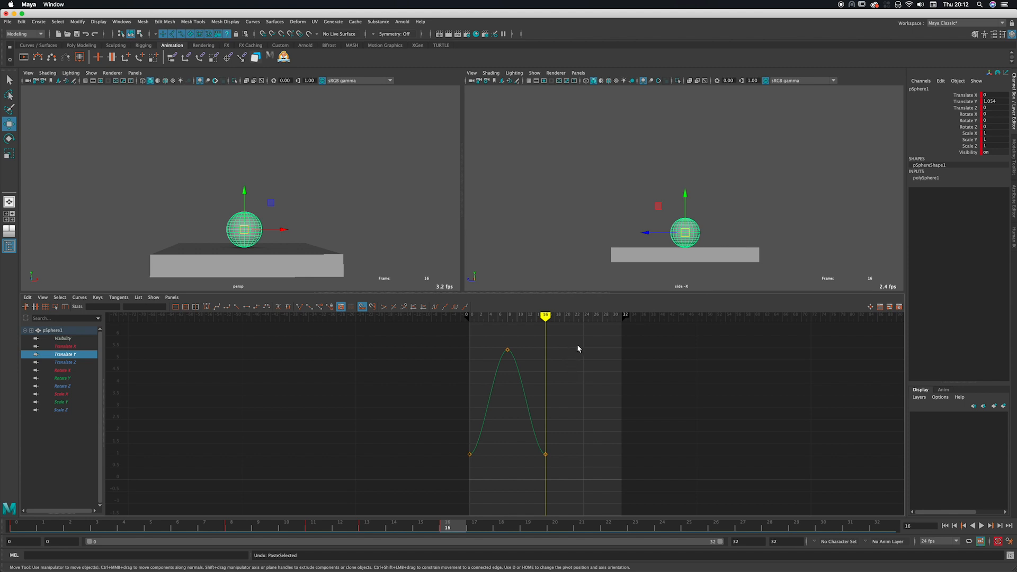
Copy the whole Translate Y bounce curve and paste it at frame 16.
{"action": "left_click", "coordinate": [484, 437]}
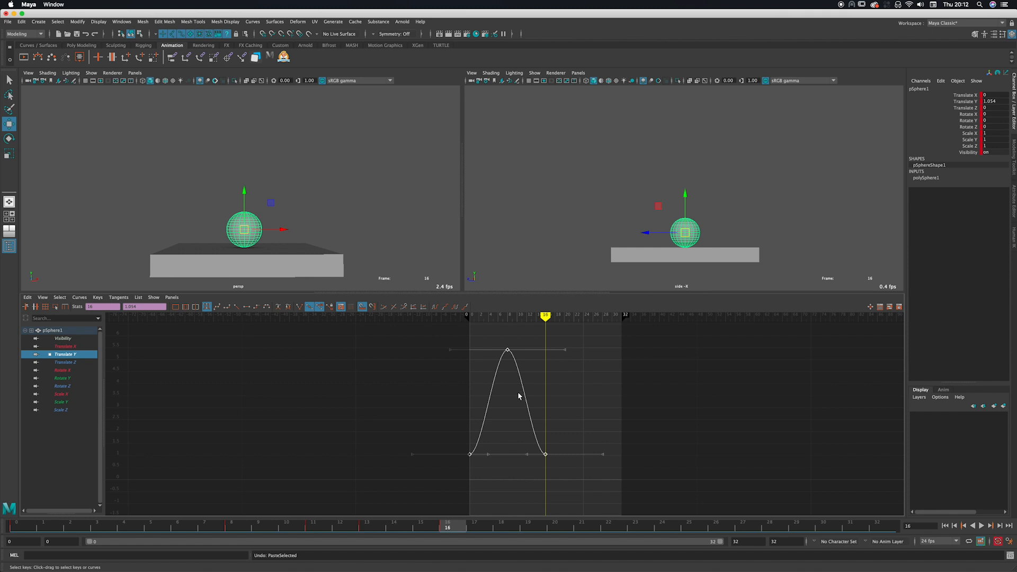
{"action": "key", "text": "super+c"}
{"action": "key", "text": "super+v"}
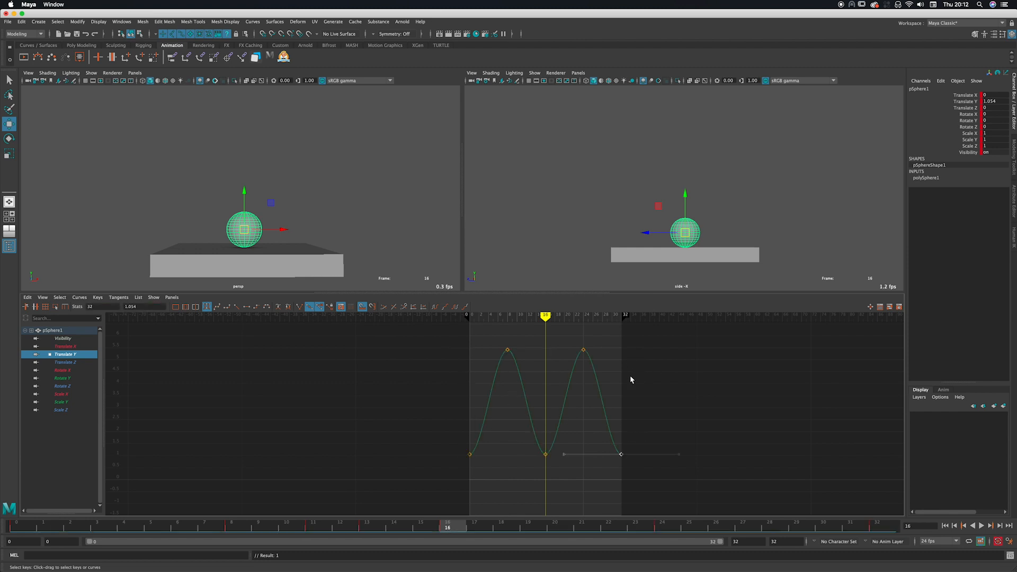
{"action": "left_click", "coordinate": [666, 402]}
Break the tangents of the frame 16 key and pull both handles upward into a sharp V-shaped contact.
{"action": "left_click_drag", "start_coordinate": [568, 423], "coordinate": [501, 508]}
{"action": "left_click", "coordinate": [299, 308]}
{"action": "key", "text": "f"}
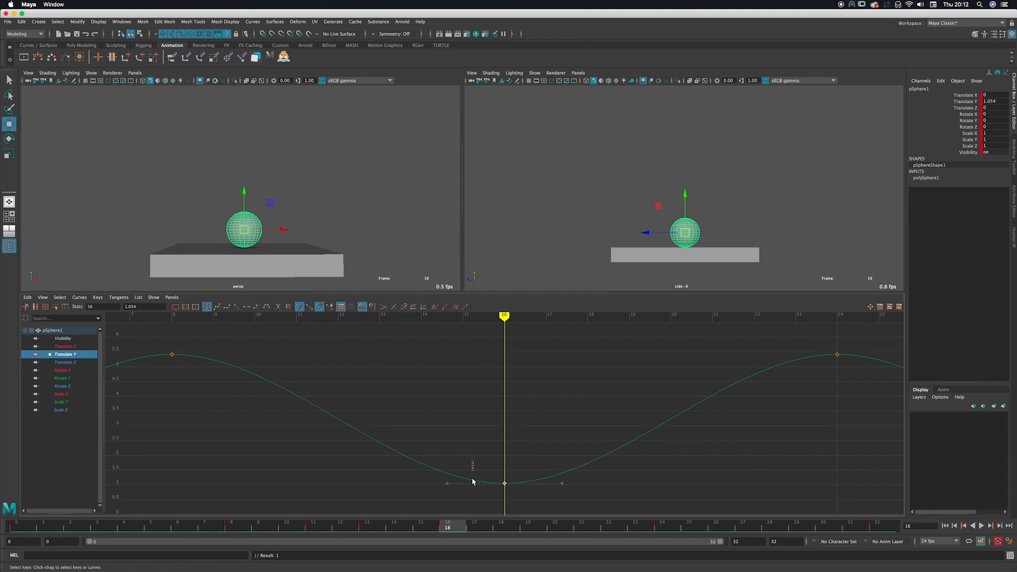
{"action": "middle_click_drag", "start_coordinate": [428, 485], "coordinate": [447, 440]}
{"action": "left_click_drag", "start_coordinate": [545, 450], "coordinate": [544, 500]}
{"action": "middle_click_drag", "start_coordinate": [570, 468], "coordinate": [658, 412]}
Set the first and last Translate Y keys, at frames 0 and 32, to spline tangents.
{"action": "right_click_drag", "start_coordinate": [646, 405], "coordinate": [555, 405], "text": "alt"}
{"action": "middle_click_drag", "start_coordinate": [556, 405], "coordinate": [596, 397], "text": "alt"}
{"action": "right_click_drag", "start_coordinate": [596, 398], "coordinate": [598, 396], "text": "alt"}
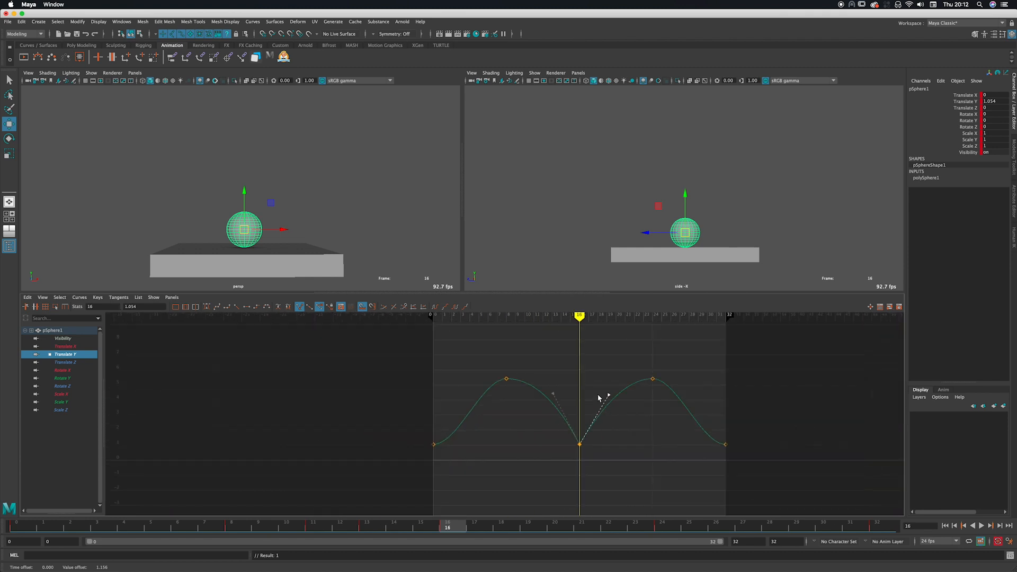
{"action": "middle_click_drag", "start_coordinate": [599, 395], "coordinate": [600, 400], "text": "alt"}
{"action": "mouse_move", "coordinate": [602, 403]}
{"action": "right_mouse_down", "text": "alt+shift"}
{"action": "mouse_move", "coordinate": [590, 402]}
{"action": "mouse_move", "coordinate": [615, 409]}
{"action": "right_mouse_up", "text": "alt+shift"}
{"action": "right_click_drag", "start_coordinate": [620, 407], "coordinate": [602, 404], "text": "alt+shift"}
{"action": "middle_click_drag", "start_coordinate": [582, 398], "coordinate": [584, 406], "text": "alt"}
{"action": "right_click_drag", "start_coordinate": [583, 407], "coordinate": [611, 402], "text": "alt"}
{"action": "right_click_drag", "start_coordinate": [610, 402], "coordinate": [580, 391], "text": "alt+shift"}
{"action": "middle_click_drag", "start_coordinate": [581, 391], "coordinate": [570, 375], "text": "alt"}
{"action": "left_click", "coordinate": [611, 420]}
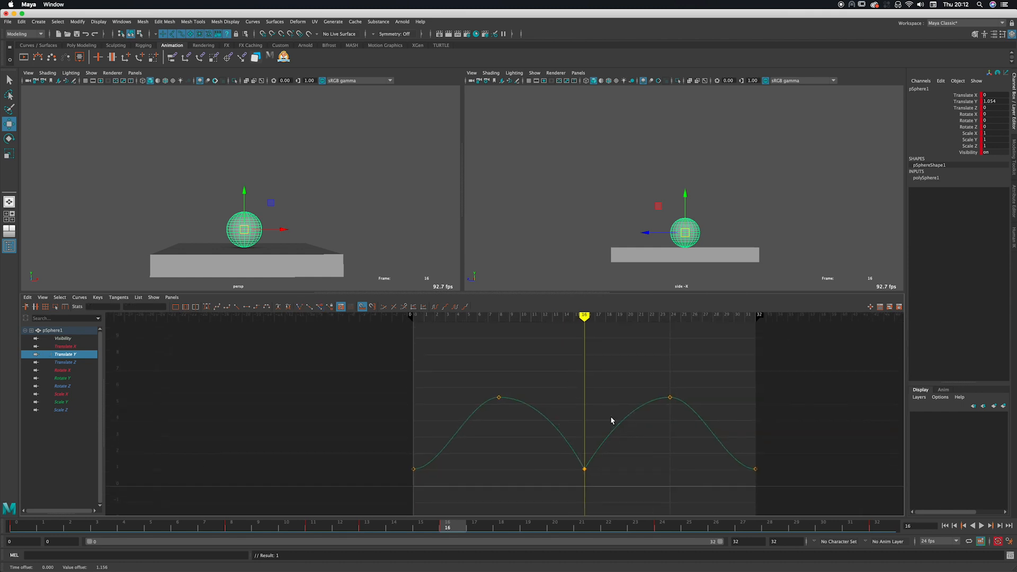
{"action": "left_click_drag", "start_coordinate": [767, 456], "coordinate": [681, 498]}
{"action": "left_click_drag", "start_coordinate": [465, 447], "coordinate": [408, 478]}
{"action": "left_click_drag", "start_coordinate": [775, 447], "coordinate": [739, 480], "text": "shift"}
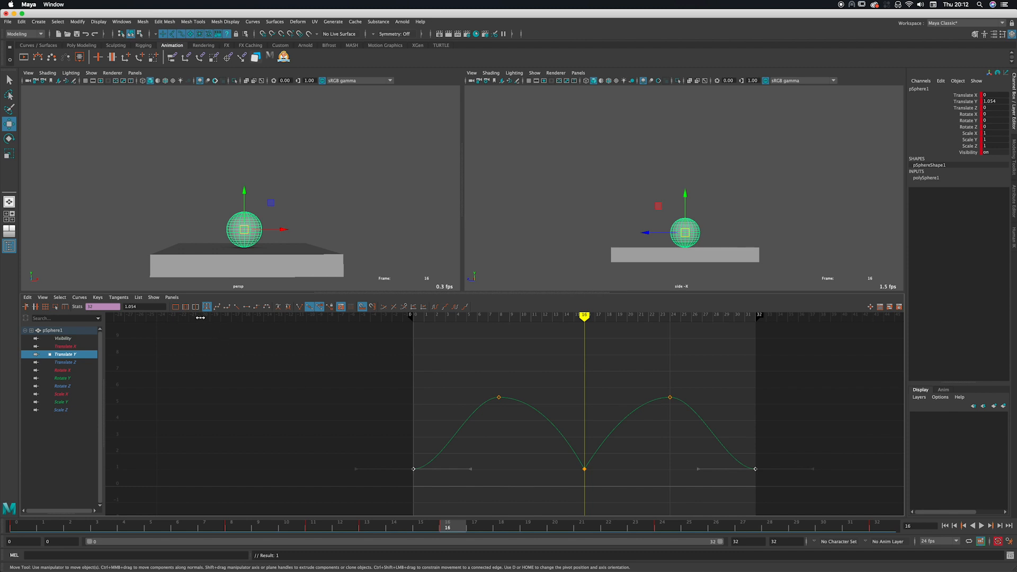
{"action": "left_click", "coordinate": [217, 306]}
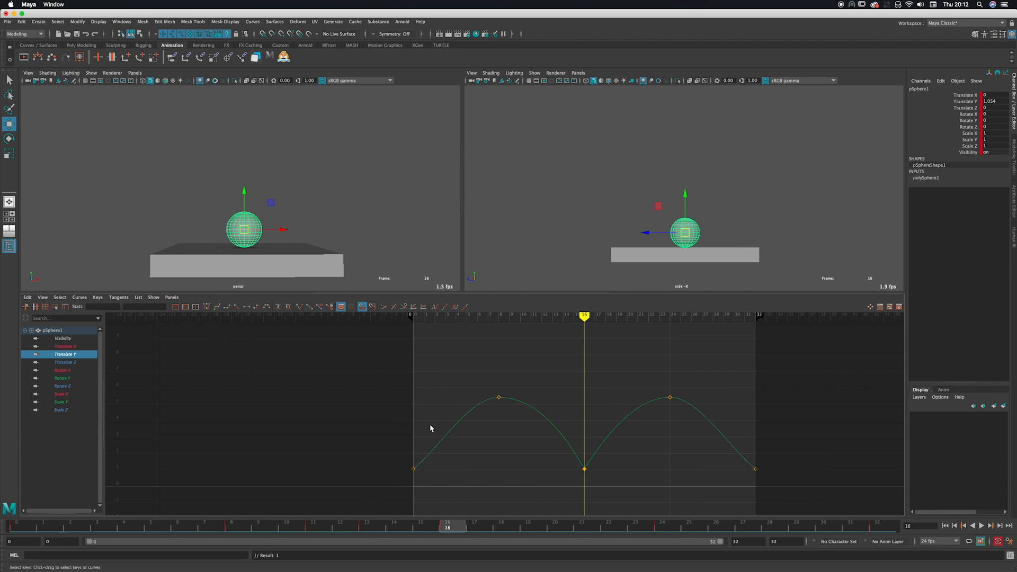
Steepen the outgoing handle of the frame 0 key and the incoming handle of the frame 32 key.
{"action": "left_click_drag", "start_coordinate": [423, 438], "coordinate": [450, 465]}
{"action": "middle_click_drag", "start_coordinate": [451, 452], "coordinate": [447, 430]}
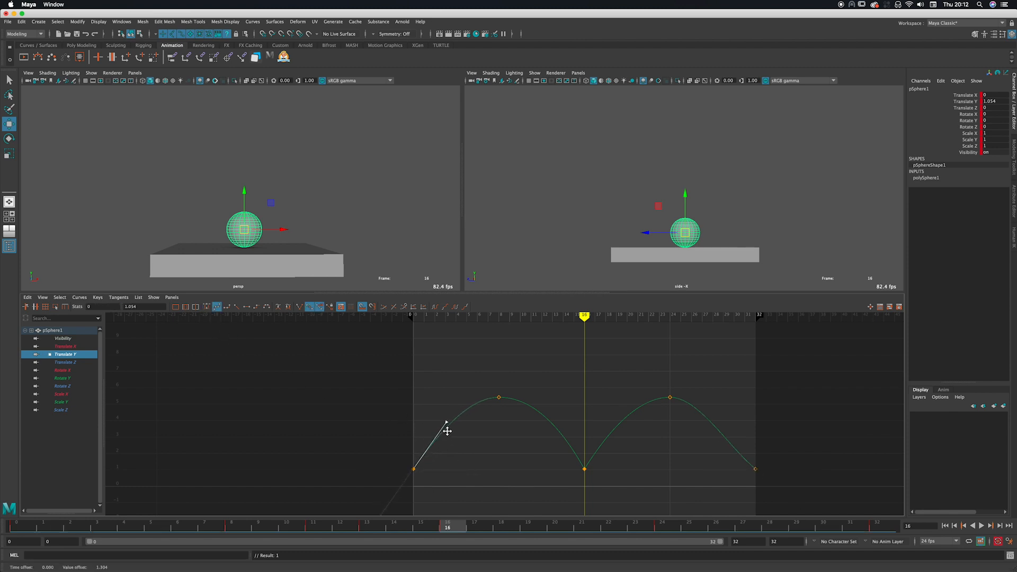
{"action": "left_click_drag", "start_coordinate": [810, 442], "coordinate": [728, 481]}
{"action": "left_click_drag", "start_coordinate": [706, 427], "coordinate": [720, 444]}
{"action": "middle_click_drag", "start_coordinate": [715, 437], "coordinate": [733, 427]}
Play back the two-bounce animation in the viewports and stop it.
{"action": "left_click", "coordinate": [982, 525]}
{"action": "left_click_drag", "start_coordinate": [258, 242], "coordinate": [301, 248], "text": "alt"}
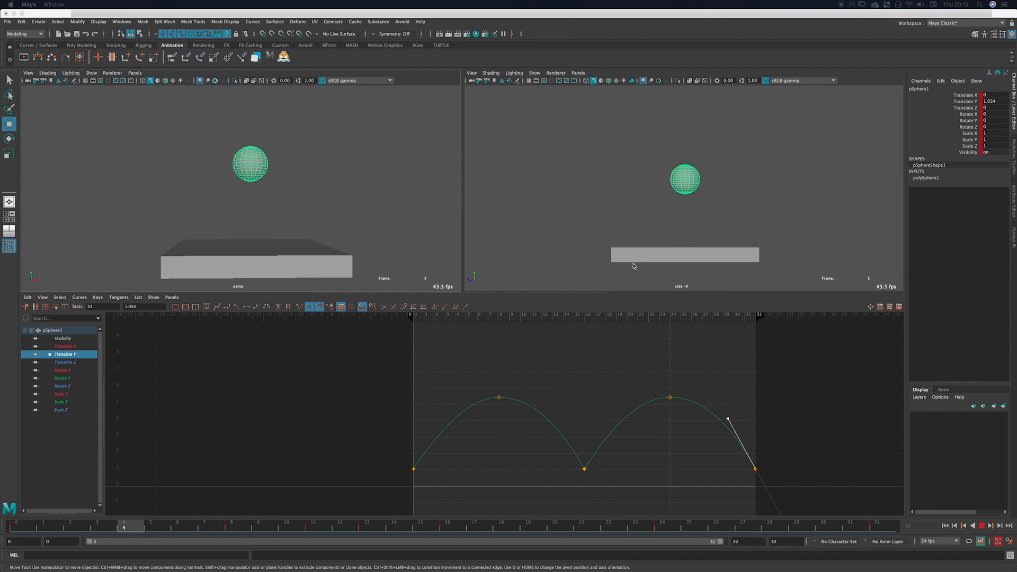
{"action": "left_click", "coordinate": [982, 526]}
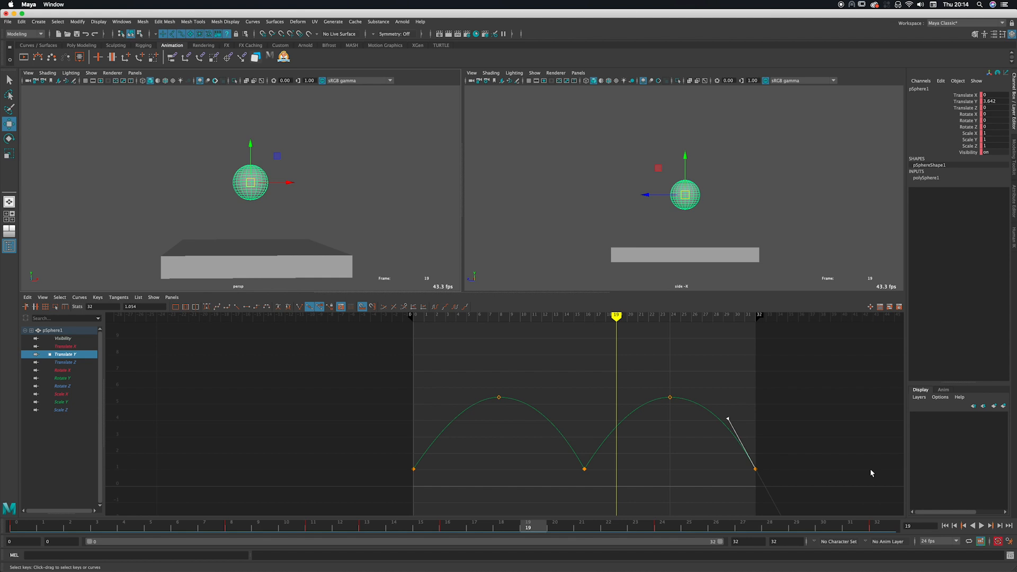
Apply non-weighted tangents to the Translate Y curve and select the peak keys at frames 8 and 24 in turn.
{"action": "left_click", "coordinate": [79, 298]}
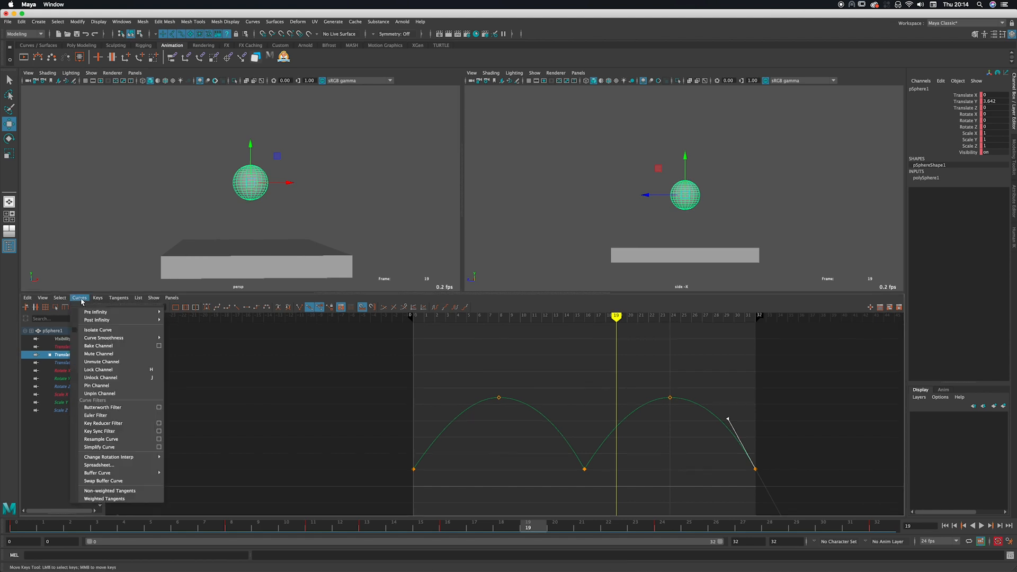
{"action": "left_click", "coordinate": [127, 491]}
{"action": "left_click", "coordinate": [498, 397]}
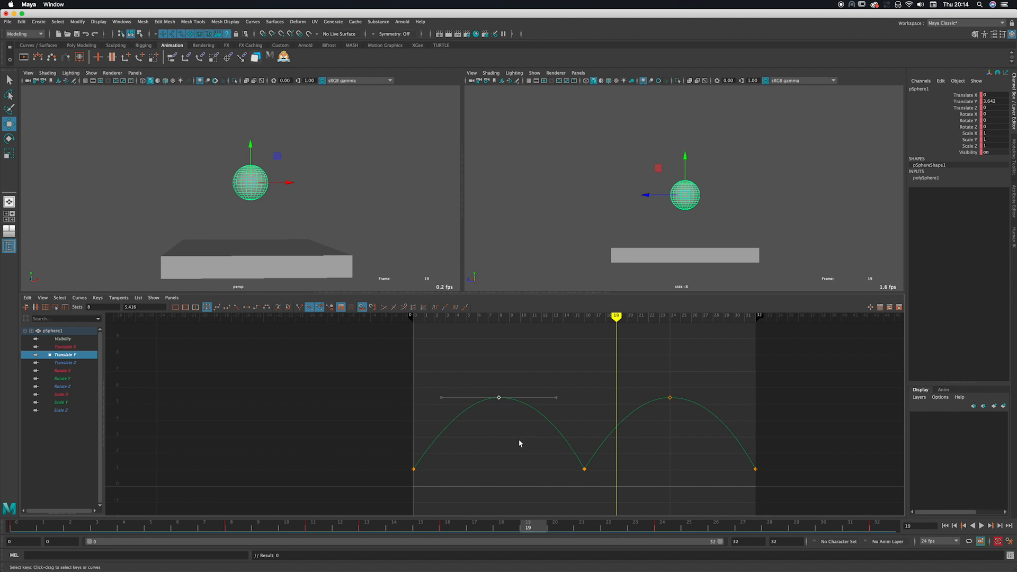
{"action": "left_click", "coordinate": [510, 400]}
{"action": "left_click_drag", "start_coordinate": [684, 384], "coordinate": [566, 423]}
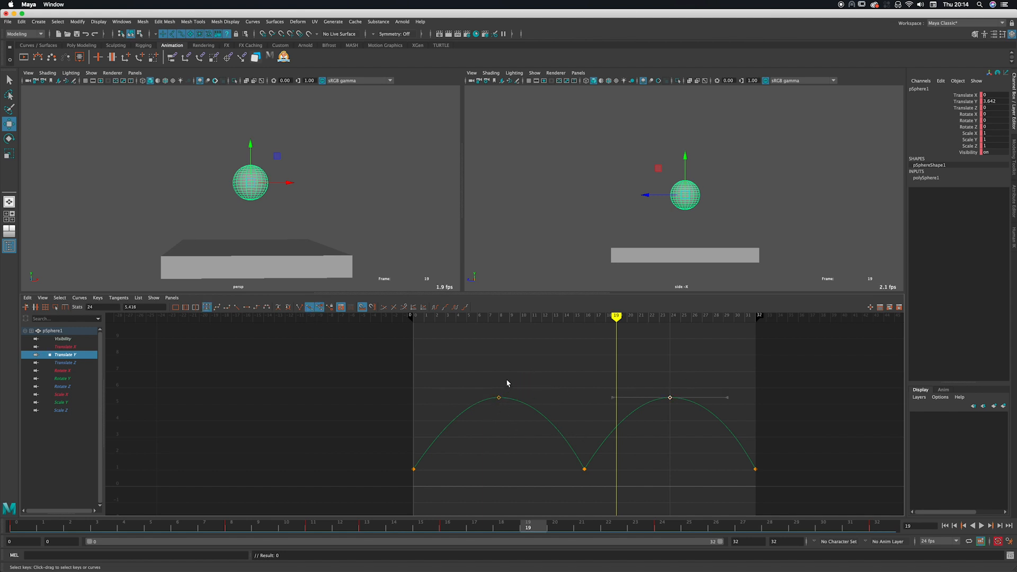